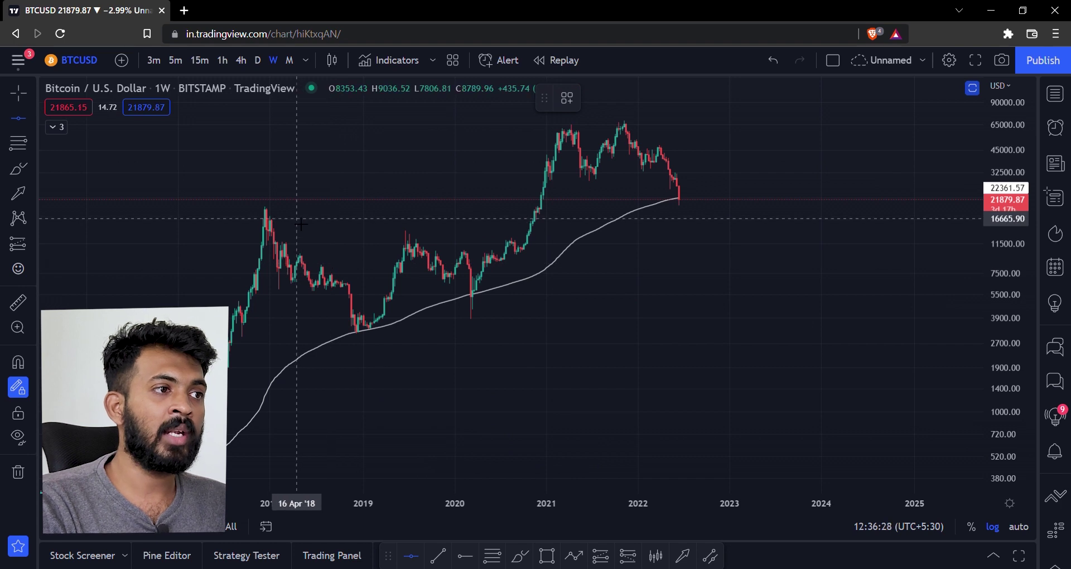
Draw two horizontal lines at about 18,826 and 20,420 near the late-2017 peak on the weekly chart.
{"action": "left_click", "coordinate": [288, 218]}
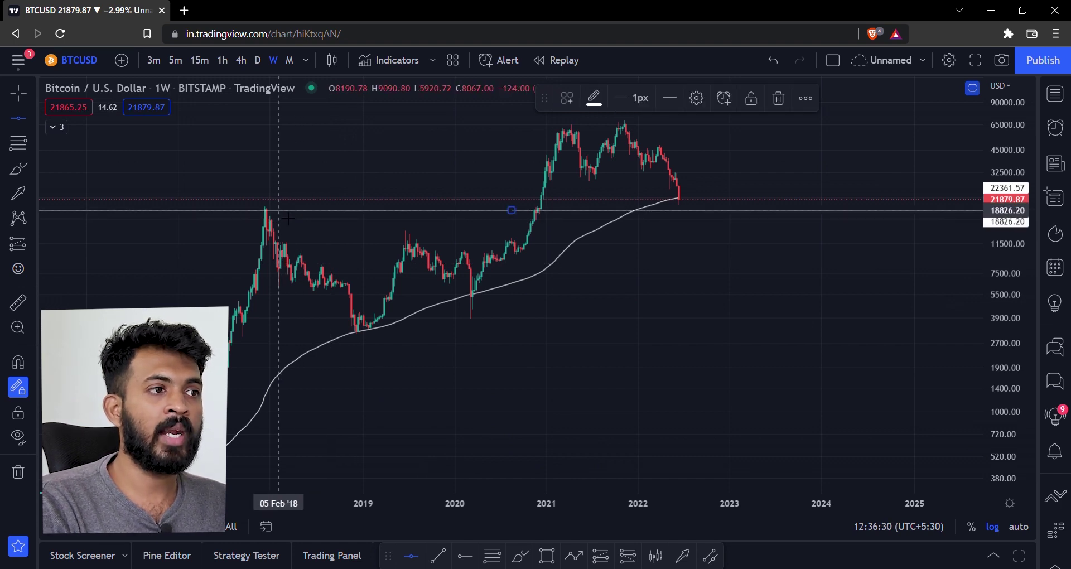
{"action": "left_click", "coordinate": [264, 205]}
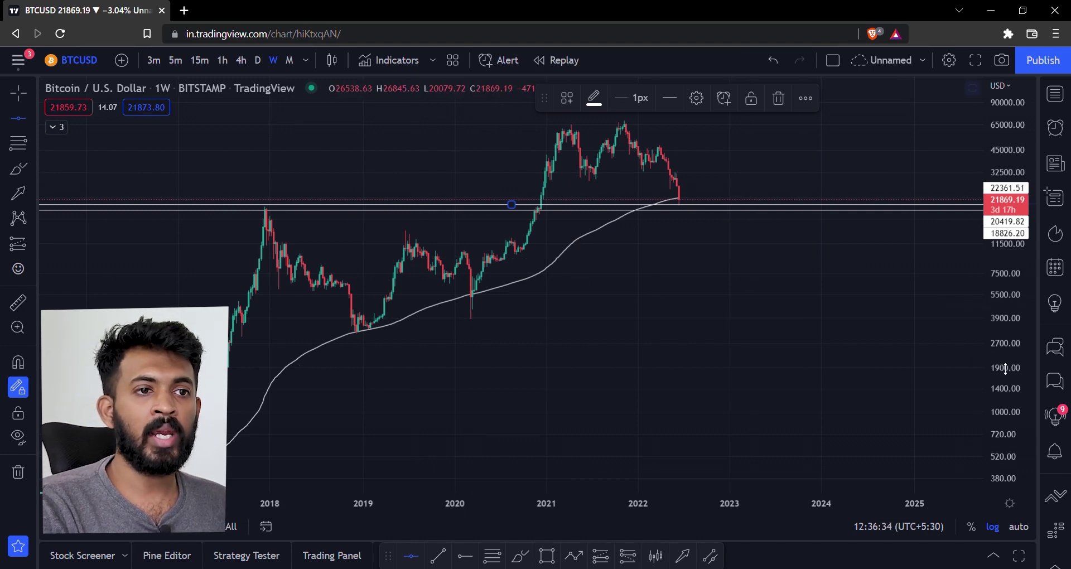
{"action": "left_click_drag", "start_coordinate": [1001, 363], "coordinate": [985, 265]}
{"action": "left_click", "coordinate": [511, 226]}
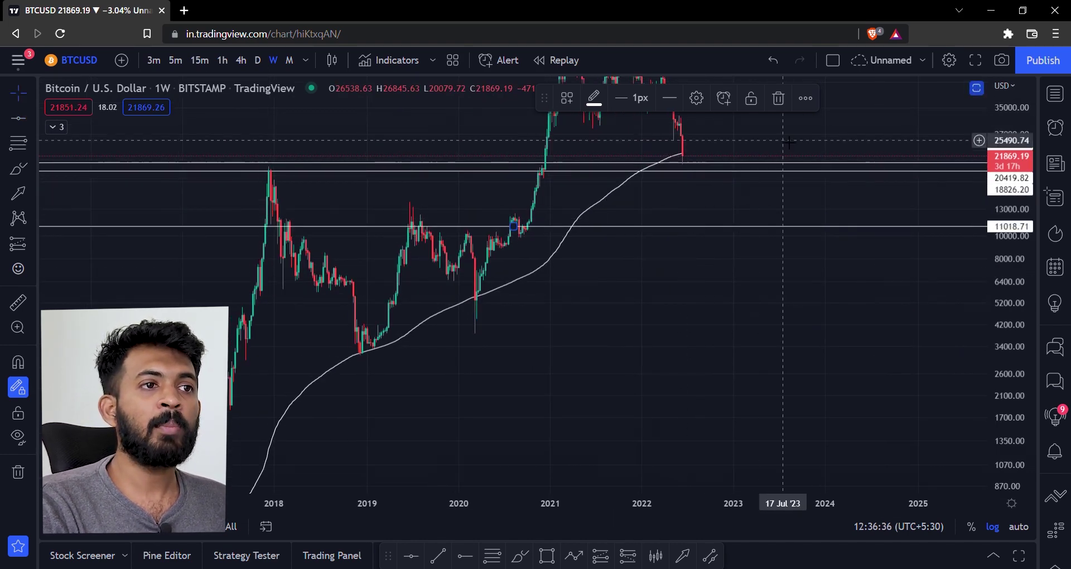
{"action": "left_click", "coordinate": [776, 100]}
Examine the latest weekly candles against the moving average and the two horizontal lines.
{"action": "left_click_drag", "start_coordinate": [786, 212], "coordinate": [765, 311]}
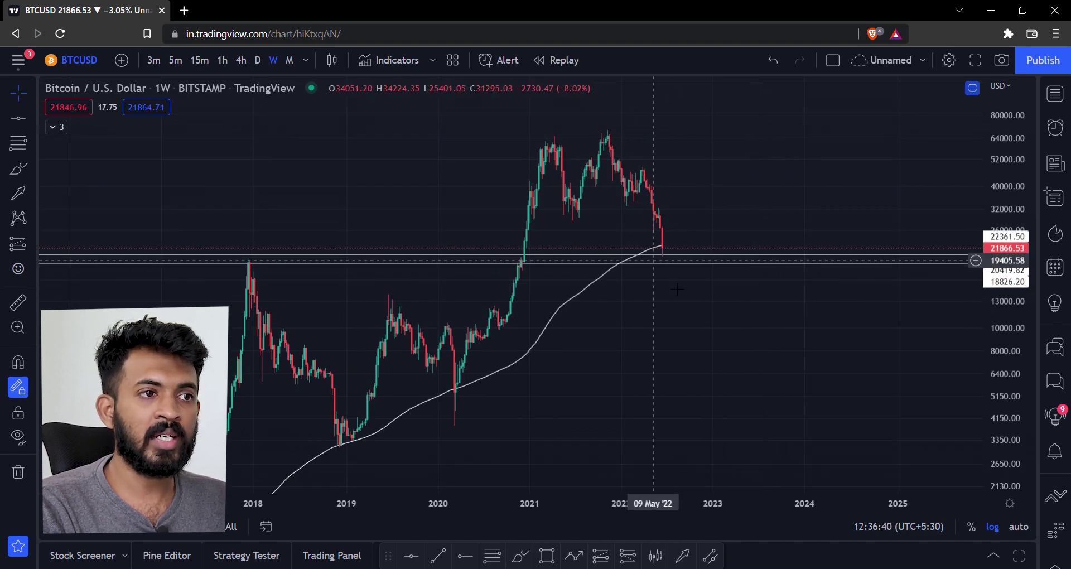
{"action": "scroll", "coordinate": [703, 304], "scroll_direction": "up", "scroll_amount": 4}
{"action": "left_click_drag", "start_coordinate": [567, 297], "coordinate": [762, 352]}
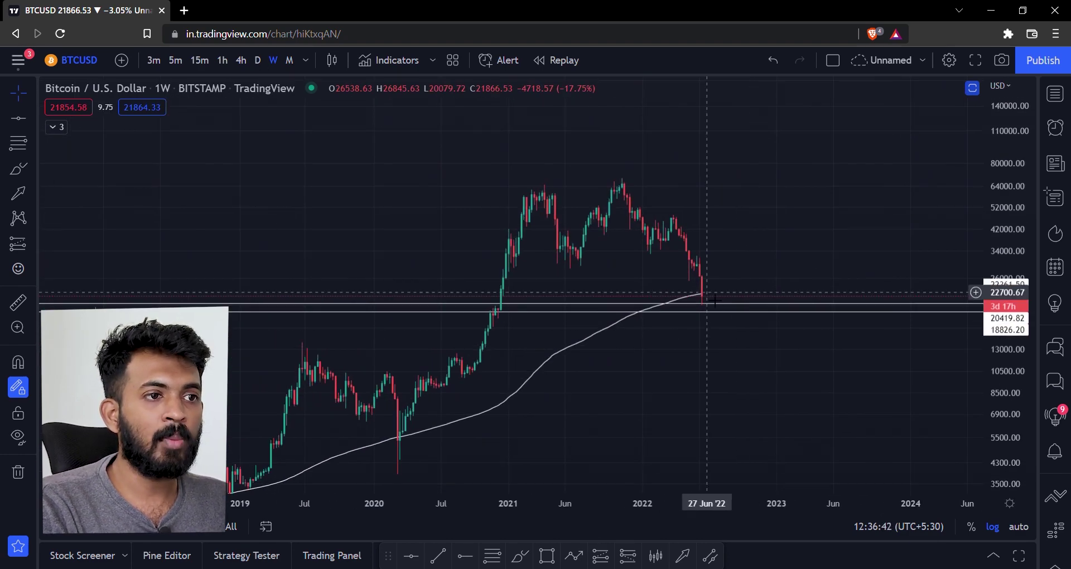
{"action": "left_click_drag", "start_coordinate": [1008, 403], "coordinate": [1007, 308]}
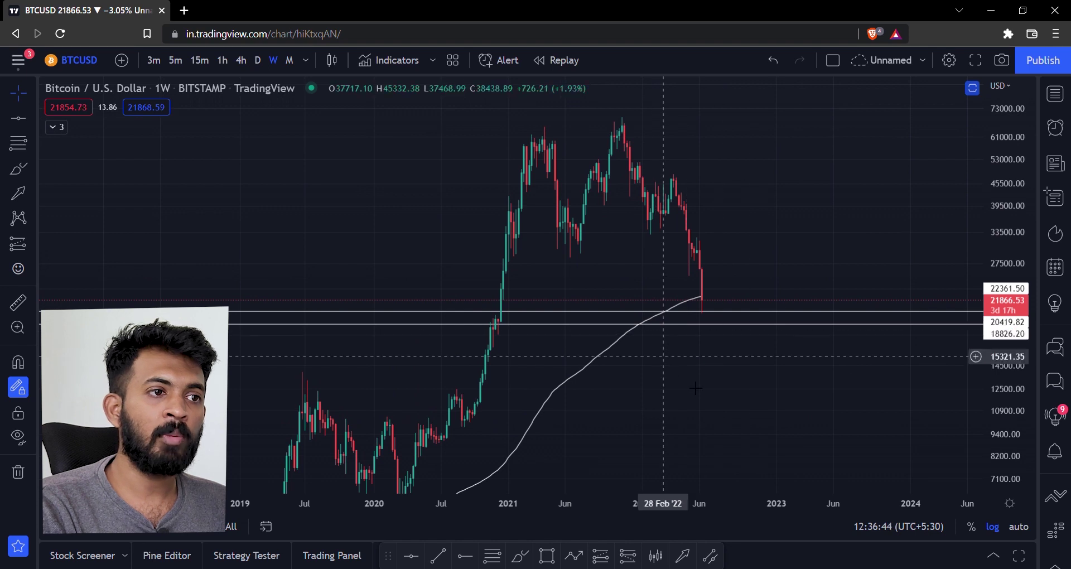
{"action": "left_click_drag", "start_coordinate": [737, 398], "coordinate": [748, 397]}
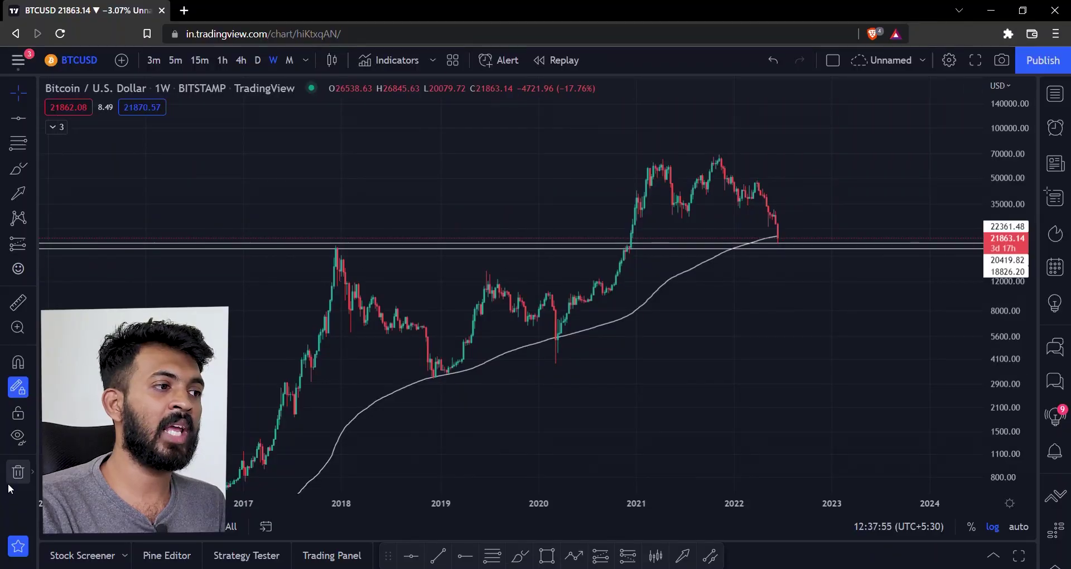
Remove all drawings from the chart and switch it to the monthly timeframe.
{"action": "left_click", "coordinate": [18, 472]}
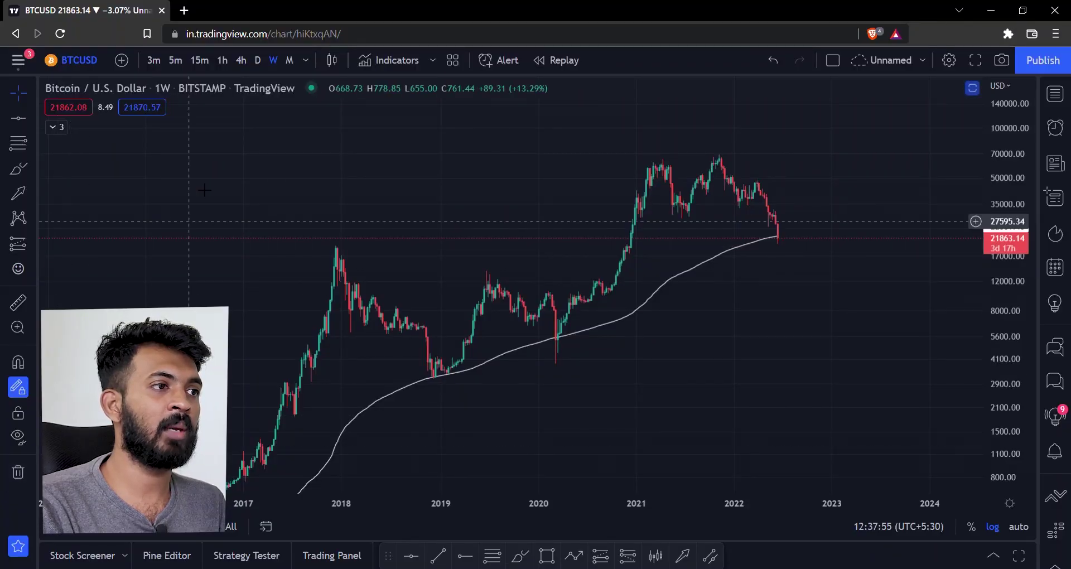
{"action": "left_click", "coordinate": [287, 63]}
Examine Bitcoin's monthly price cycles from 2012 to 2022 on the logarithmic chart.
{"action": "left_click_drag", "start_coordinate": [984, 391], "coordinate": [984, 429]}
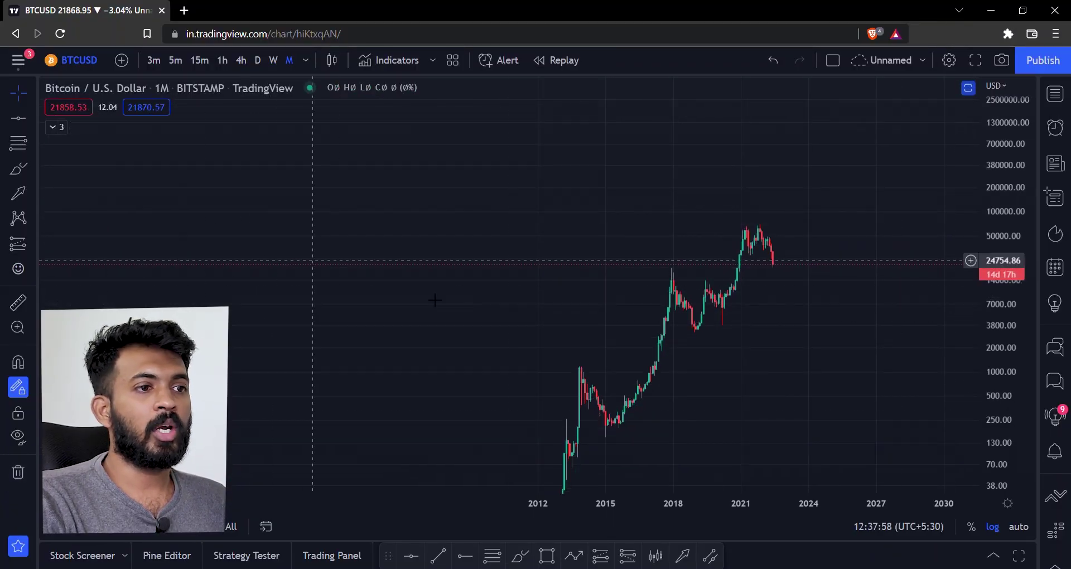
{"action": "left_click_drag", "start_coordinate": [500, 309], "coordinate": [402, 227]}
{"action": "scroll", "coordinate": [574, 314], "scroll_direction": "up", "scroll_amount": 2}
{"action": "left_click_drag", "start_coordinate": [1021, 260], "coordinate": [1018, 353]}
{"action": "left_click_drag", "start_coordinate": [672, 361], "coordinate": [781, 388]}
{"action": "scroll", "coordinate": [785, 389], "scroll_direction": "up", "scroll_amount": 1}
{"action": "scroll", "coordinate": [785, 389], "scroll_direction": "up", "scroll_amount": 3}
{"action": "left_click_drag", "start_coordinate": [618, 355], "coordinate": [844, 418]}
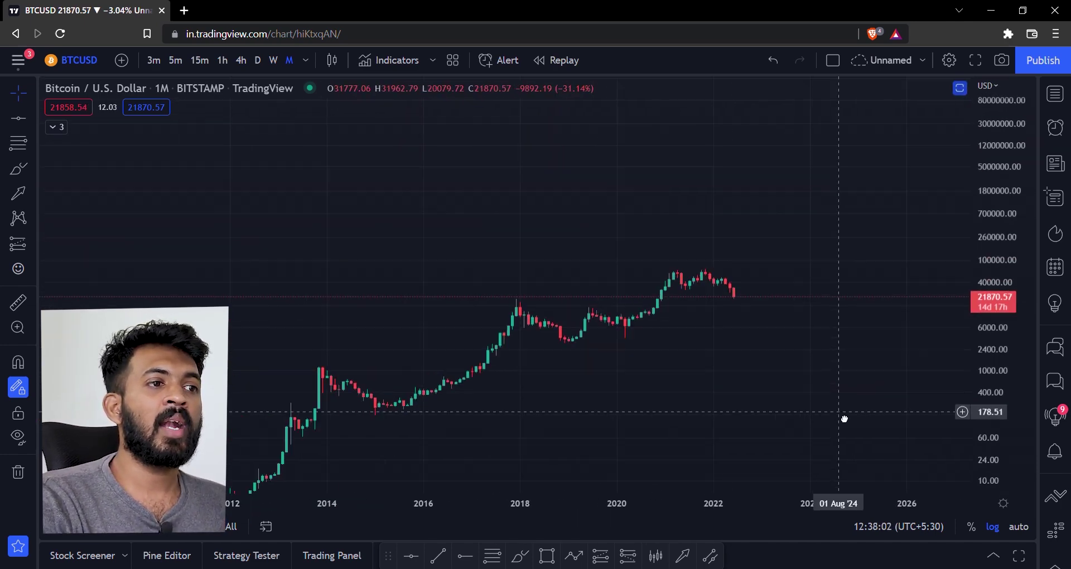
{"action": "left_click_drag", "start_coordinate": [978, 405], "coordinate": [991, 271]}
{"action": "left_click_drag", "start_coordinate": [793, 324], "coordinate": [774, 243]}
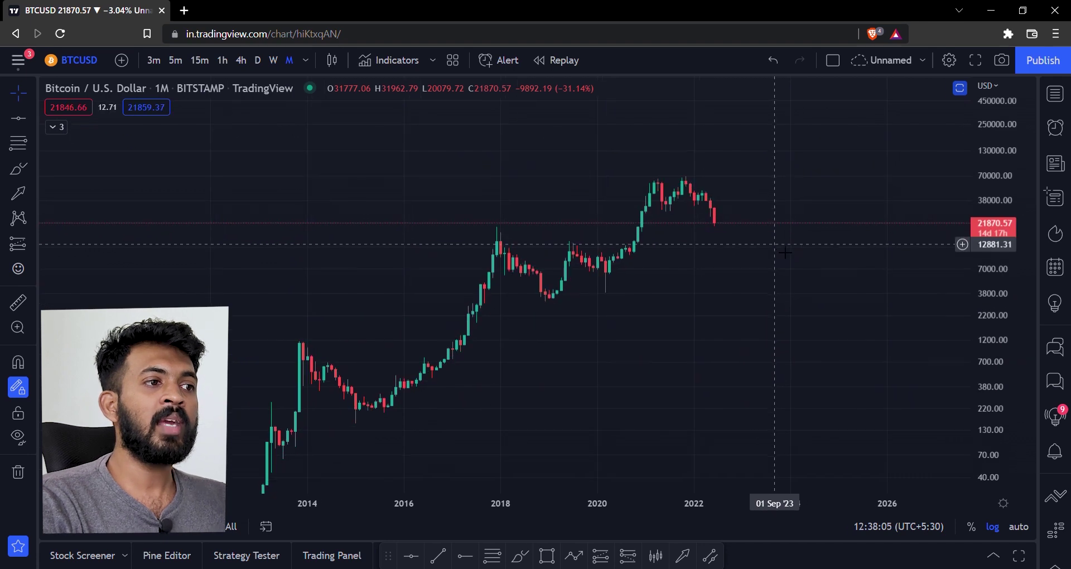
{"action": "left_click_drag", "start_coordinate": [717, 357], "coordinate": [737, 315]}
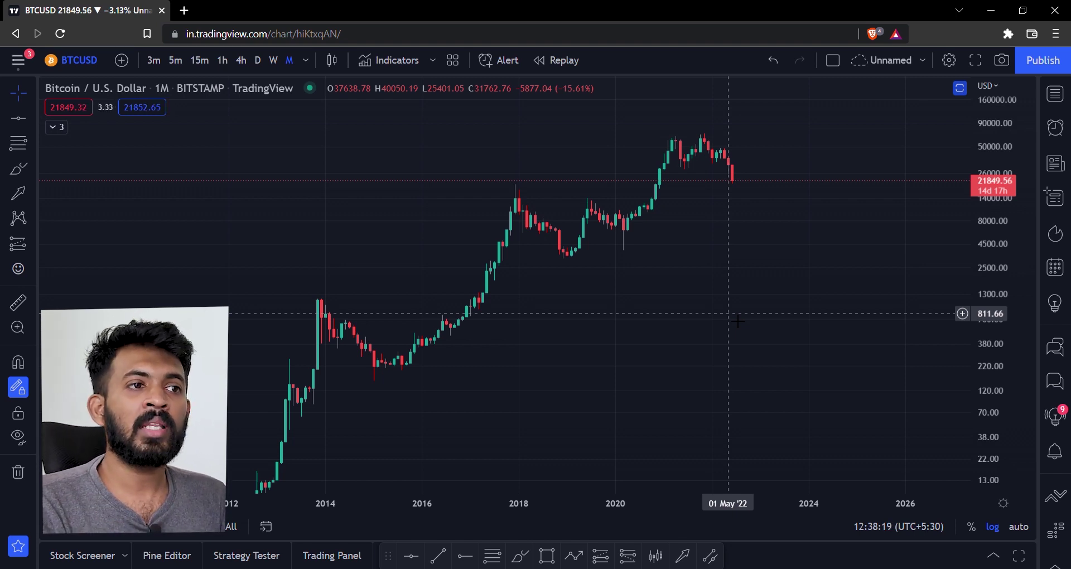
Draw a zigzag path with rising highs and lows in the empty area below the price, from about 2020 to 2026.
{"action": "left_click_drag", "start_coordinate": [738, 321], "coordinate": [661, 175]}
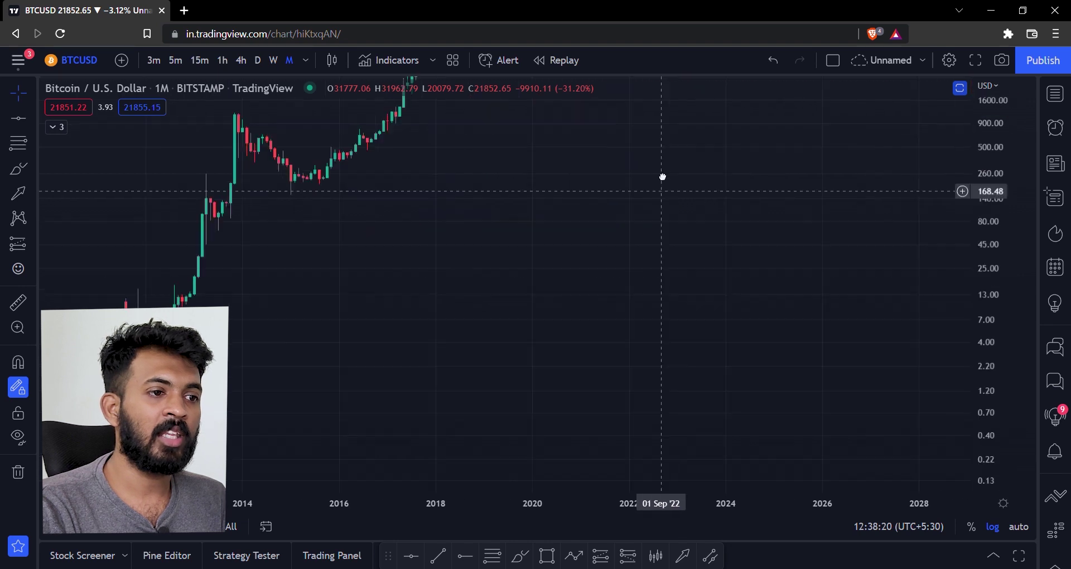
{"action": "left_click", "coordinate": [564, 414]}
{"action": "left_click", "coordinate": [612, 291]}
{"action": "left_click", "coordinate": [649, 349]}
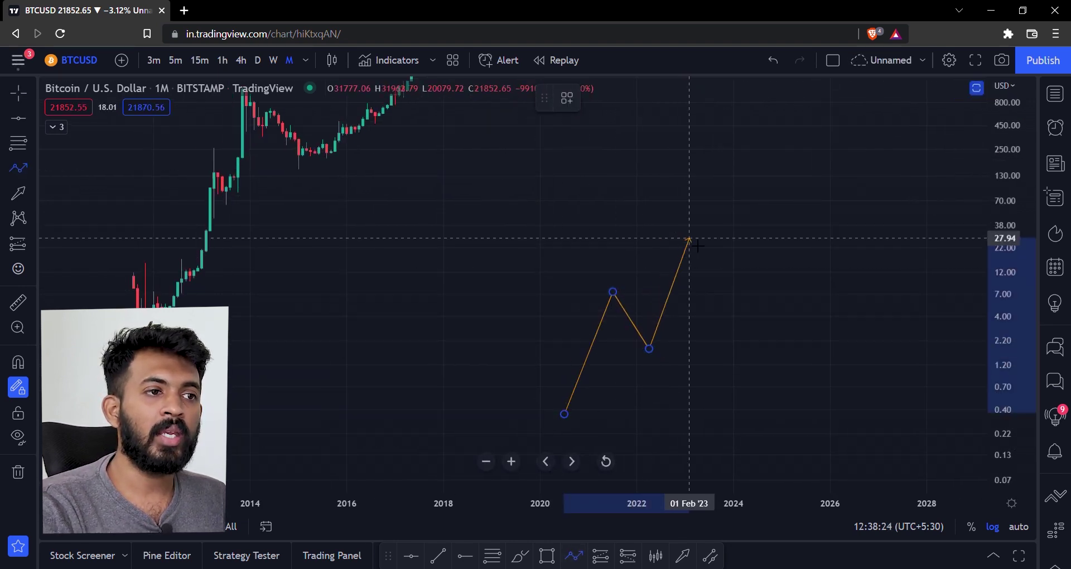
{"action": "left_click", "coordinate": [725, 285]}
{"action": "left_click", "coordinate": [765, 175]}
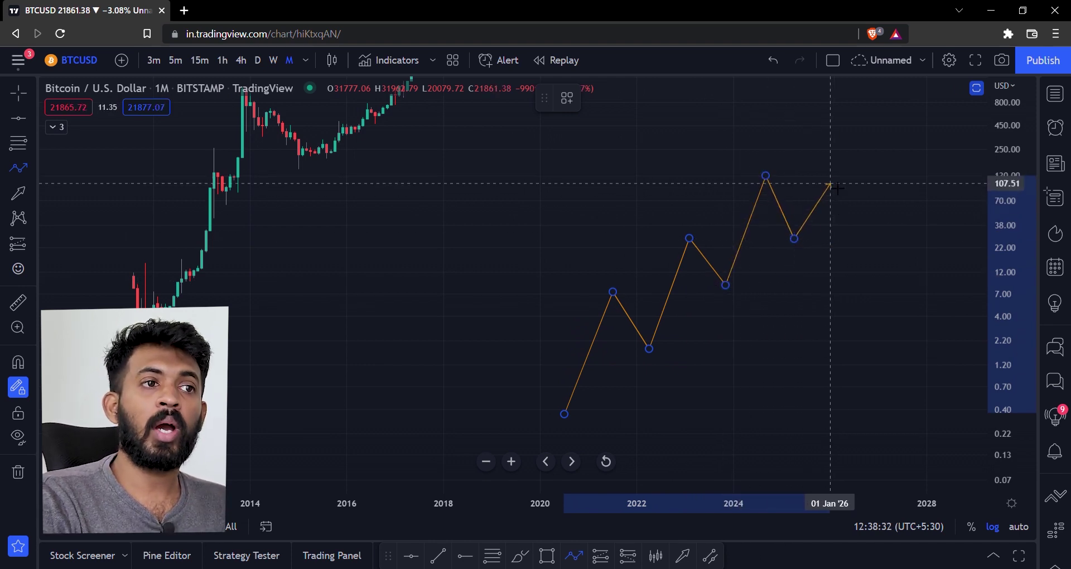
{"action": "double_click", "coordinate": [834, 140]}
Delete the rising zigzag path from the chart.
{"action": "mouse_move", "coordinate": [871, 199]}
{"action": "left_mouse_down"}
{"action": "mouse_move", "coordinate": [867, 308]}
{"action": "mouse_move", "coordinate": [848, 368]}
{"action": "left_mouse_up"}
{"action": "left_click", "coordinate": [754, 355]}
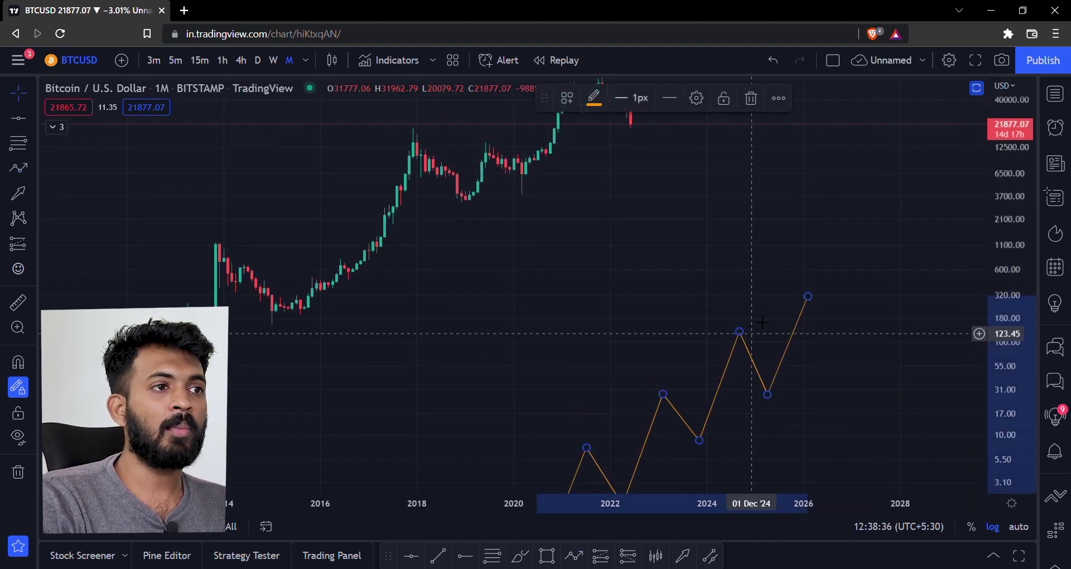
{"action": "key", "text": "Delete"}
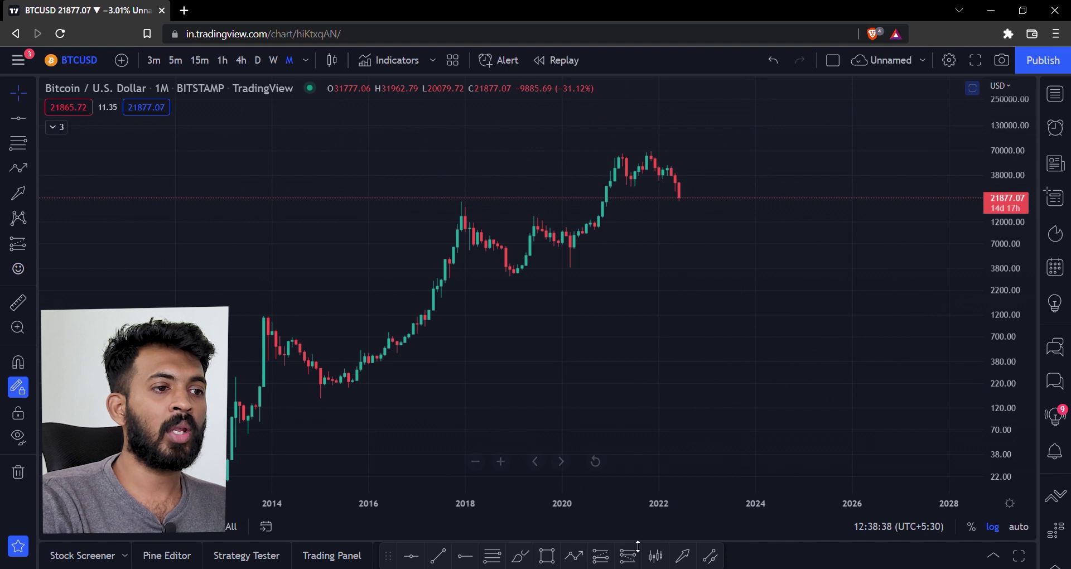
Draw a large rising arrow marker beneath the candles from July 2016 to September 2021, and delete it.
{"action": "left_click", "coordinate": [684, 557]}
{"action": "mouse_move", "coordinate": [392, 459]}
{"action": "left_mouse_down"}
{"action": "mouse_move", "coordinate": [490, 425]}
{"action": "mouse_move", "coordinate": [642, 324]}
{"action": "left_mouse_up"}
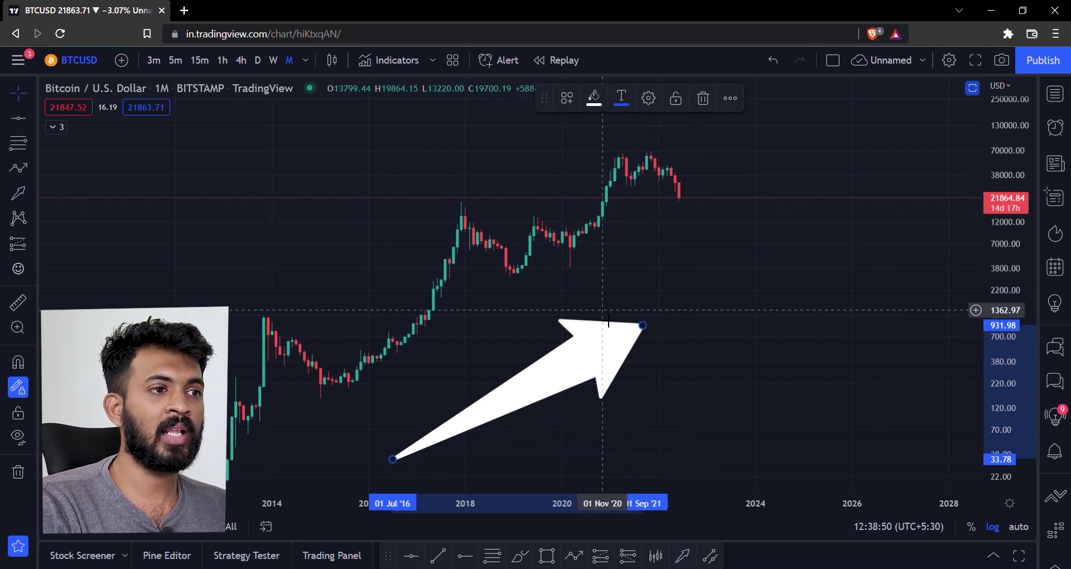
{"action": "left_click", "coordinate": [702, 99]}
Restore the indicator panes above and below the maximized monthly price chart.
{"action": "double_click", "coordinate": [714, 198]}
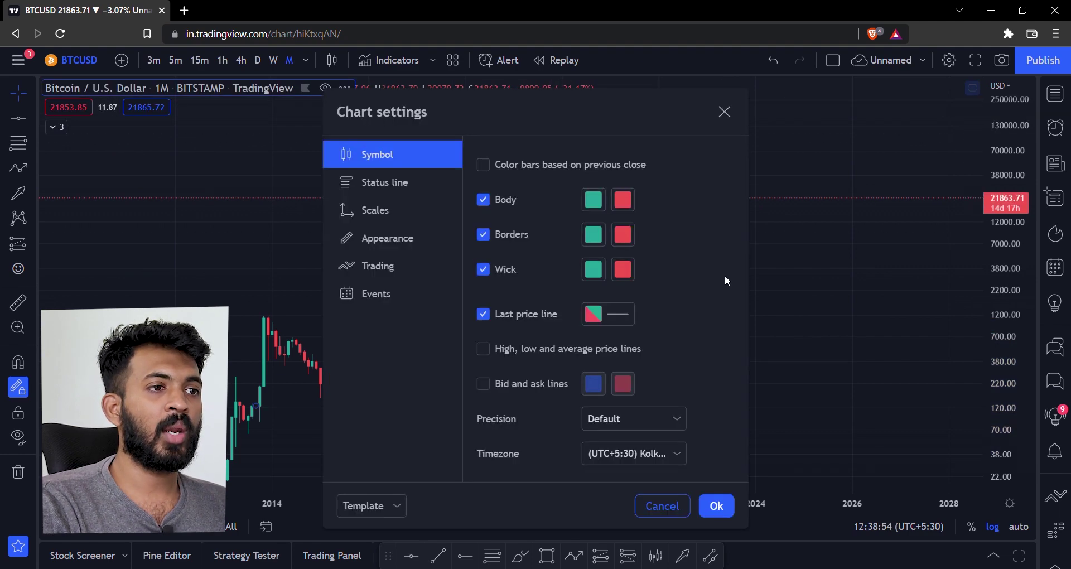
{"action": "left_click", "coordinate": [724, 111]}
{"action": "double_click", "coordinate": [839, 268]}
Place vertical lines at December 2014, September 2015, October 2018, April 2019 and May 2022, where the oscillator crosses its lower band.
{"action": "left_click_drag", "start_coordinate": [689, 289], "coordinate": [736, 302]}
{"action": "scroll", "coordinate": [735, 302], "scroll_direction": "up", "scroll_amount": 1}
{"action": "left_click_drag", "start_coordinate": [625, 310], "coordinate": [652, 322]}
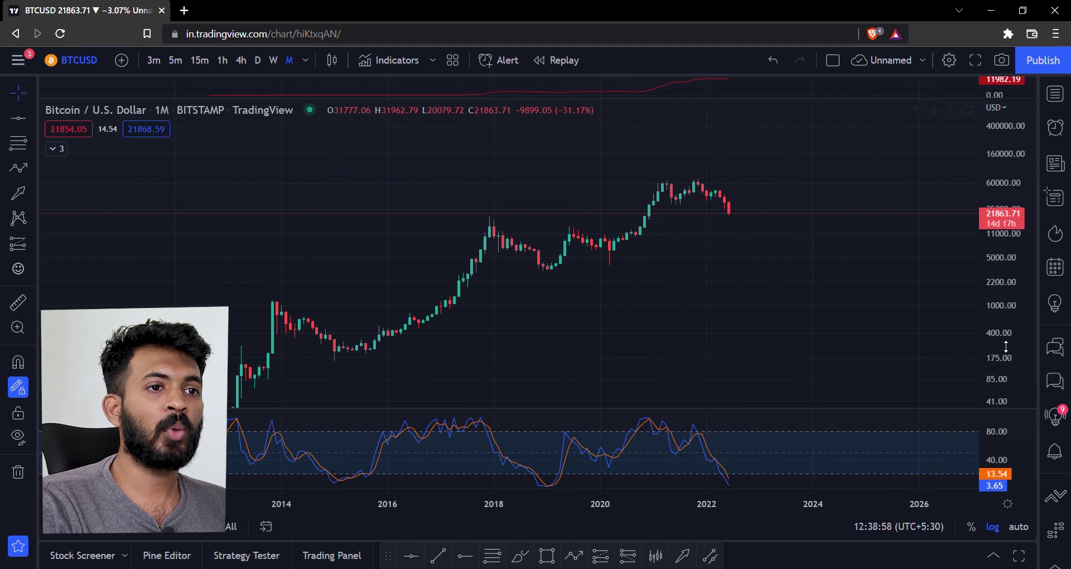
{"action": "left_click_drag", "start_coordinate": [1006, 346], "coordinate": [1006, 306]}
{"action": "left_click_drag", "start_coordinate": [715, 330], "coordinate": [770, 295]}
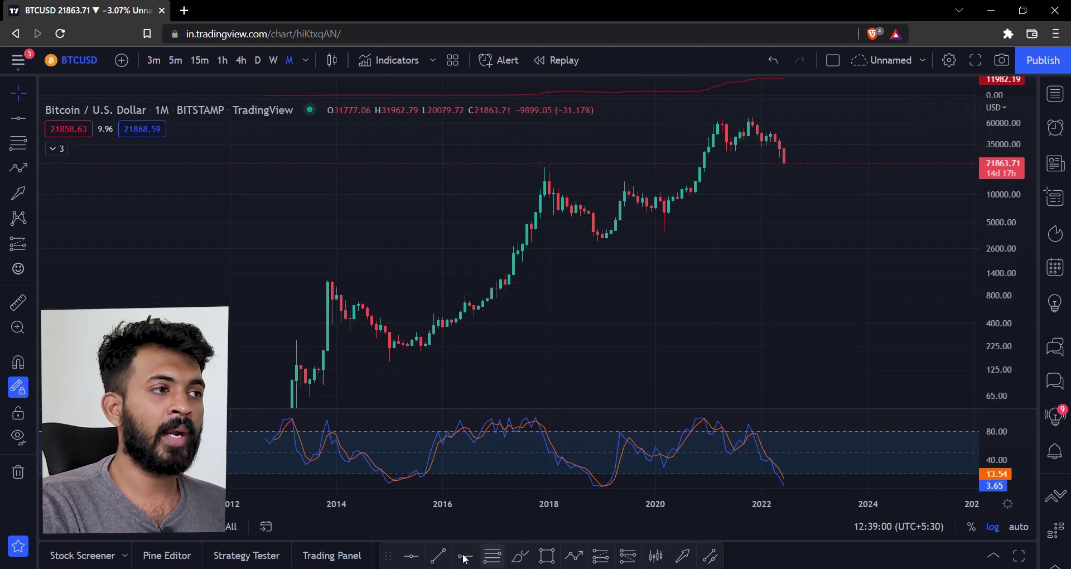
{"action": "left_click", "coordinate": [31, 119]}
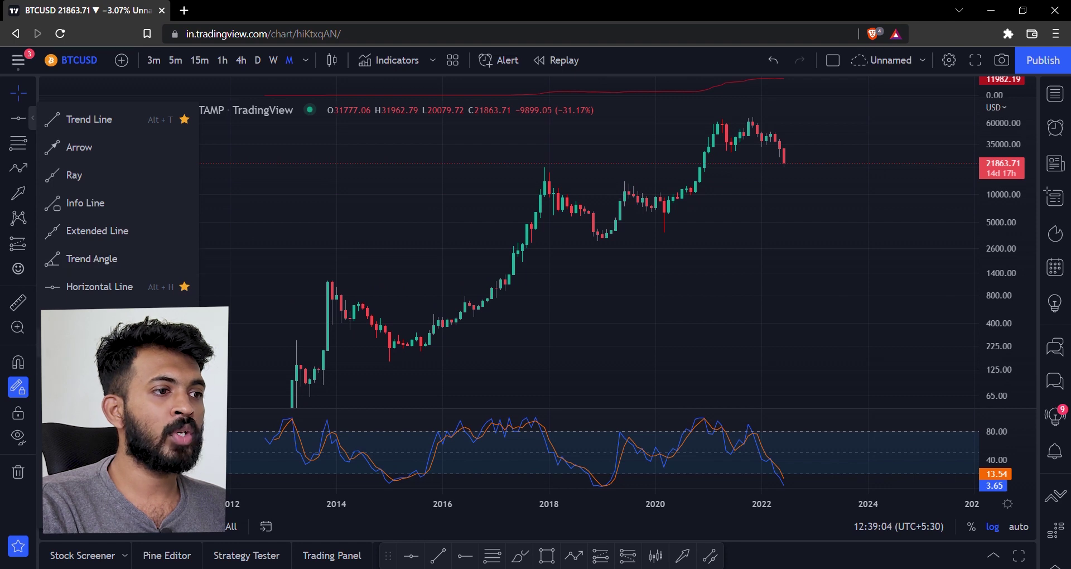
{"action": "left_click", "coordinate": [92, 342]}
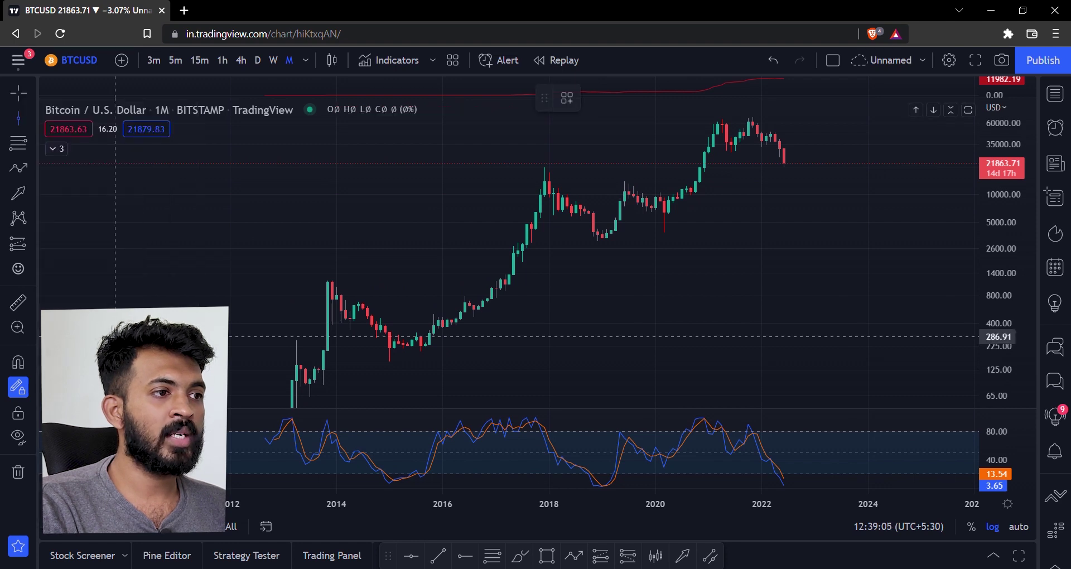
{"action": "left_click", "coordinate": [395, 328]}
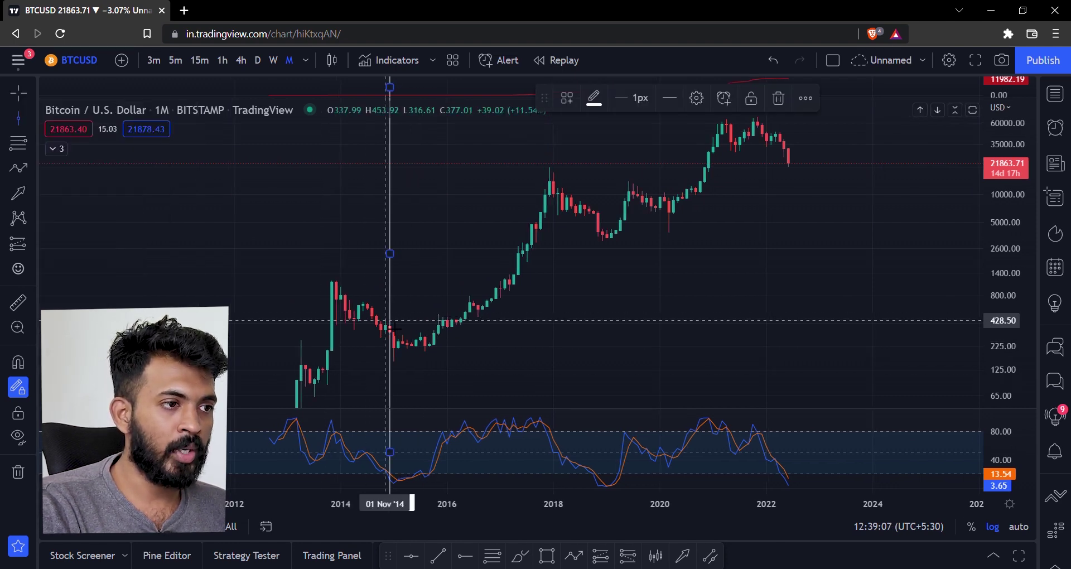
{"action": "left_click", "coordinate": [429, 328]}
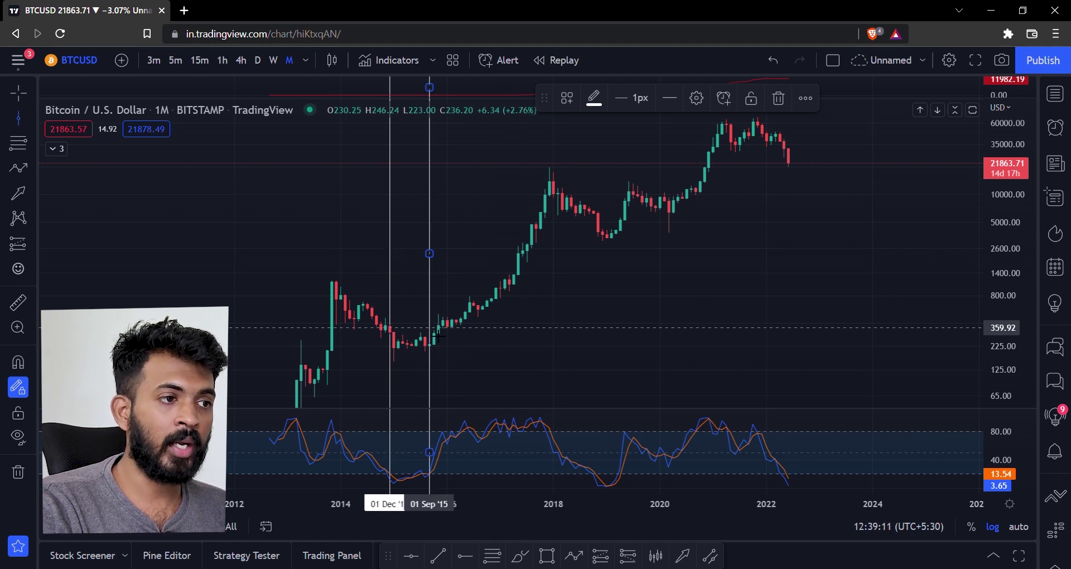
{"action": "left_click", "coordinate": [603, 286]}
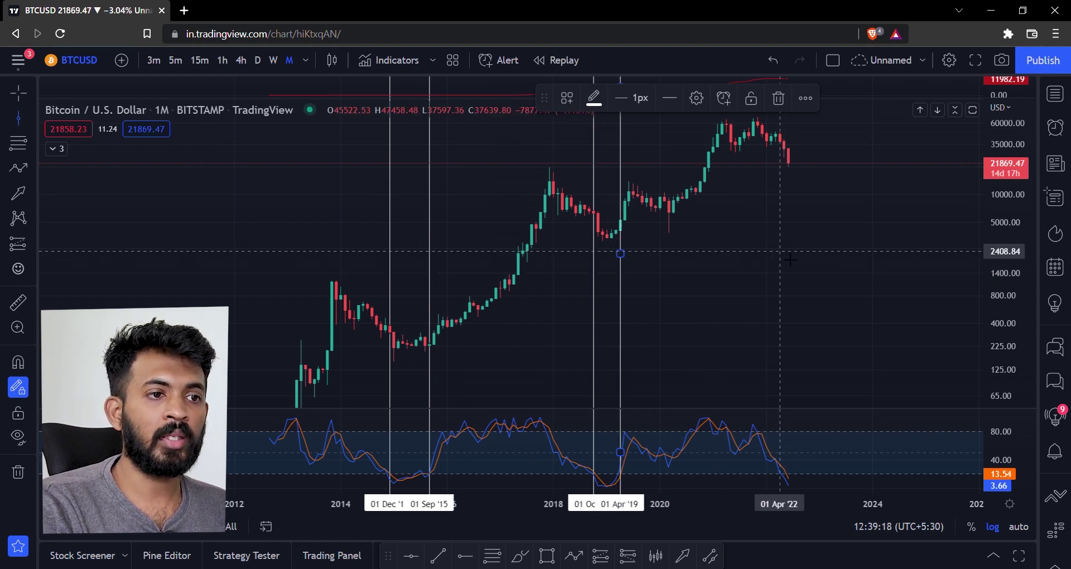
{"action": "left_click", "coordinate": [786, 254]}
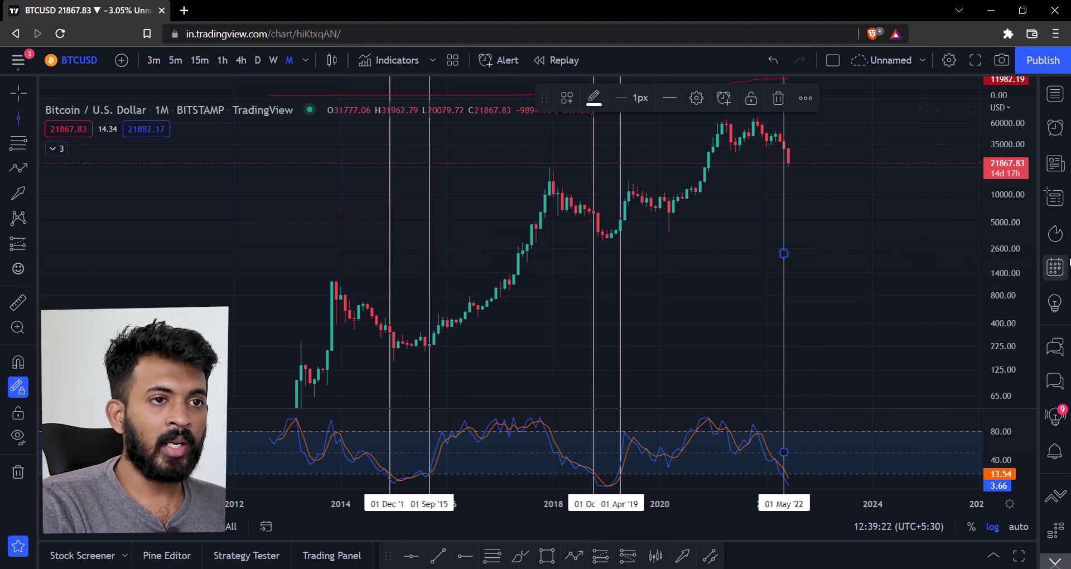
Draw rectangles around the bottoming candles from November 2014 to October 2015 and from September 2018 to May 2019.
{"action": "left_click_drag", "start_coordinate": [1029, 247], "coordinate": [1026, 299]}
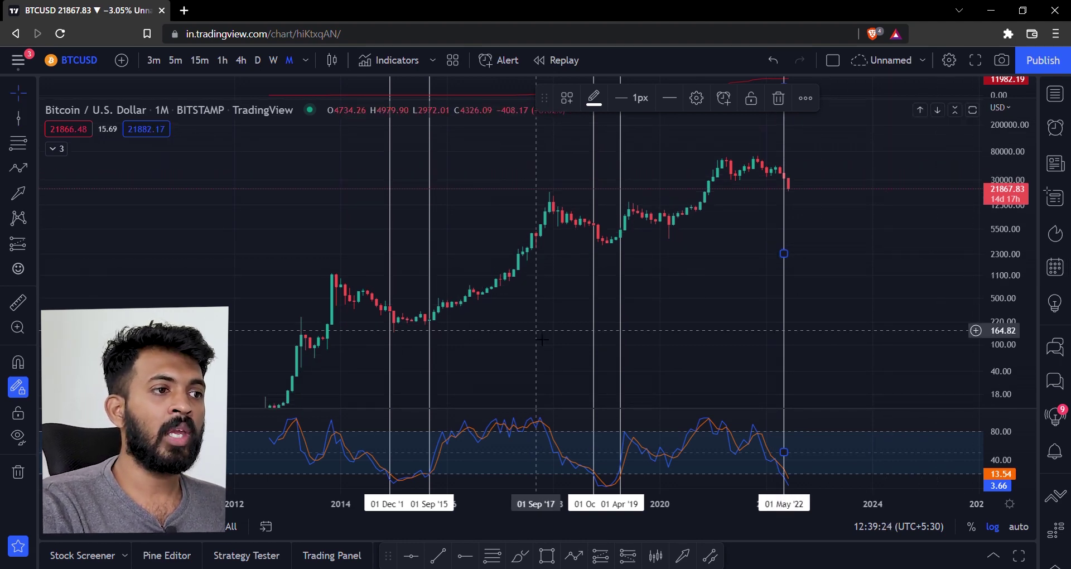
{"action": "left_click_drag", "start_coordinate": [539, 337], "coordinate": [548, 287]}
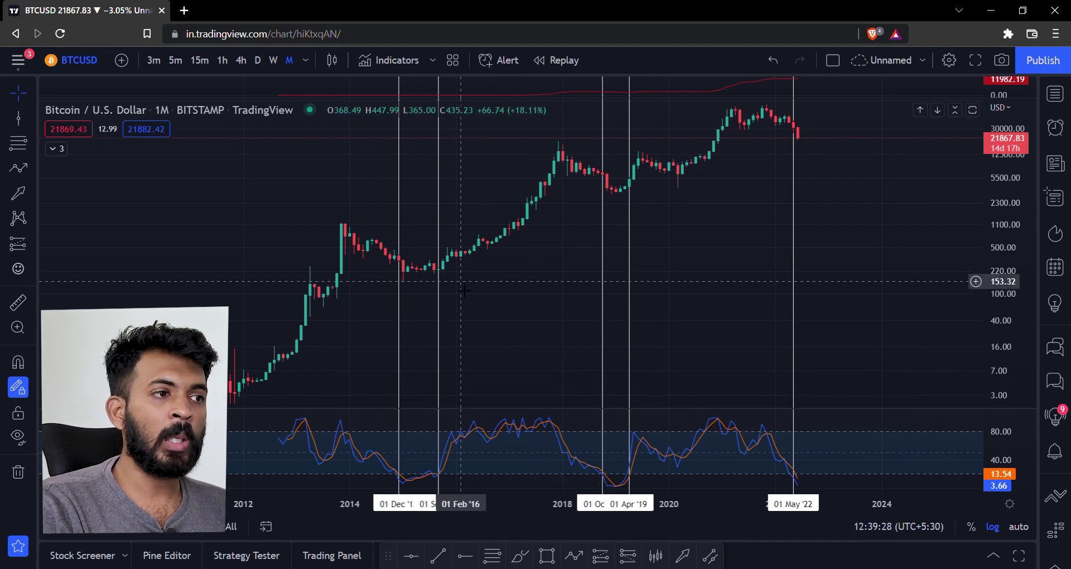
{"action": "left_click", "coordinate": [544, 554]}
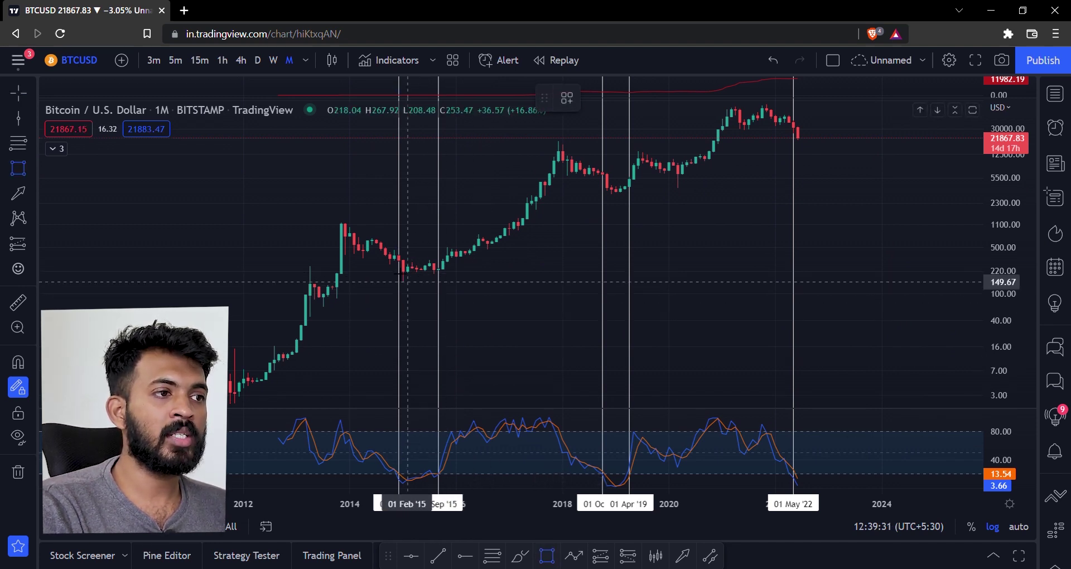
{"action": "left_click", "coordinate": [398, 260]}
{"action": "left_click", "coordinate": [442, 279]}
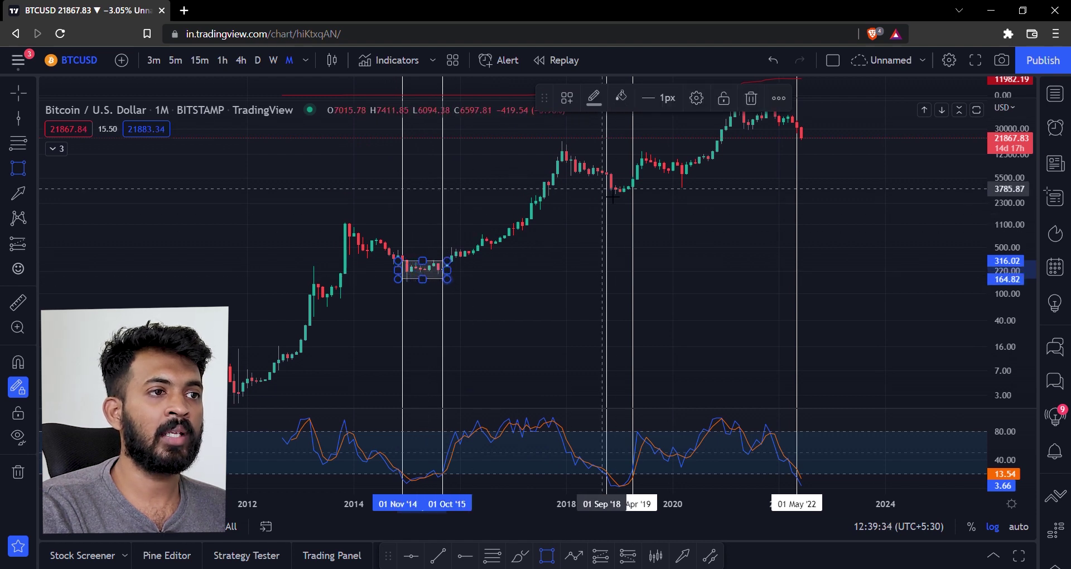
{"action": "left_click", "coordinate": [602, 179]}
{"action": "left_click", "coordinate": [638, 194]}
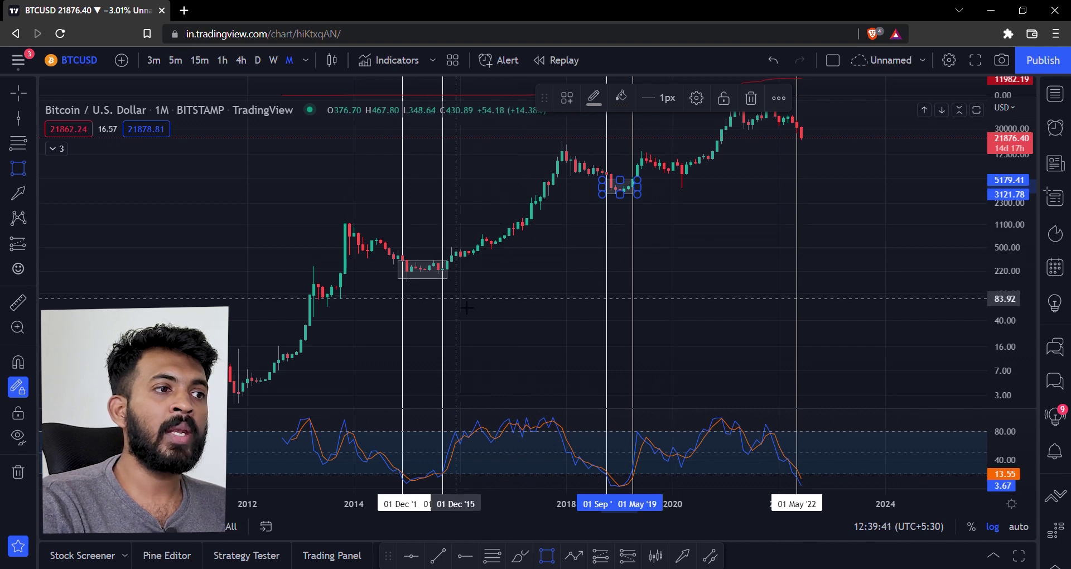
{"action": "left_click_drag", "start_coordinate": [538, 289], "coordinate": [497, 340]}
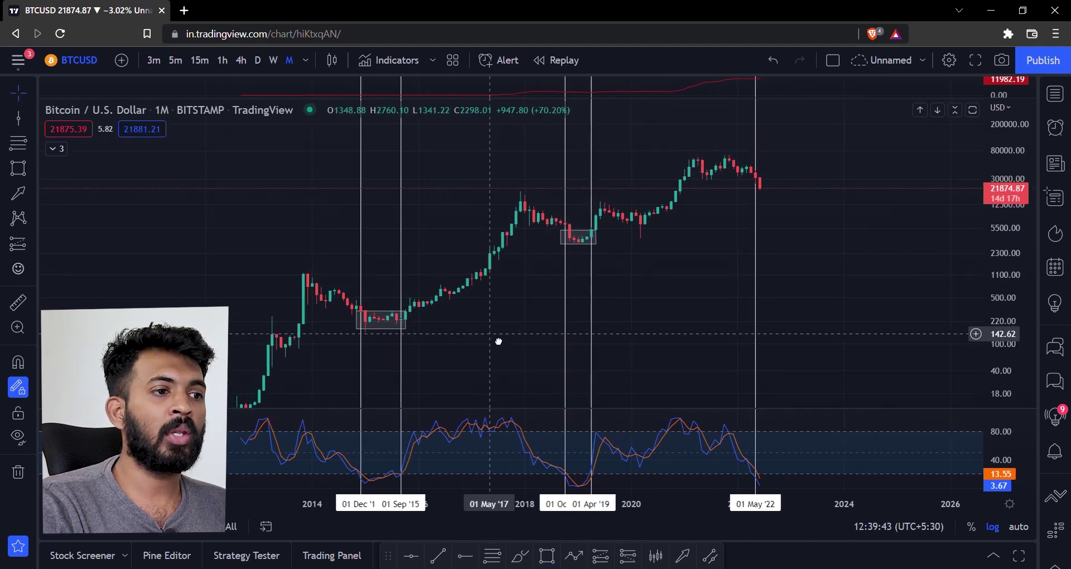
{"action": "left_click", "coordinate": [545, 556]}
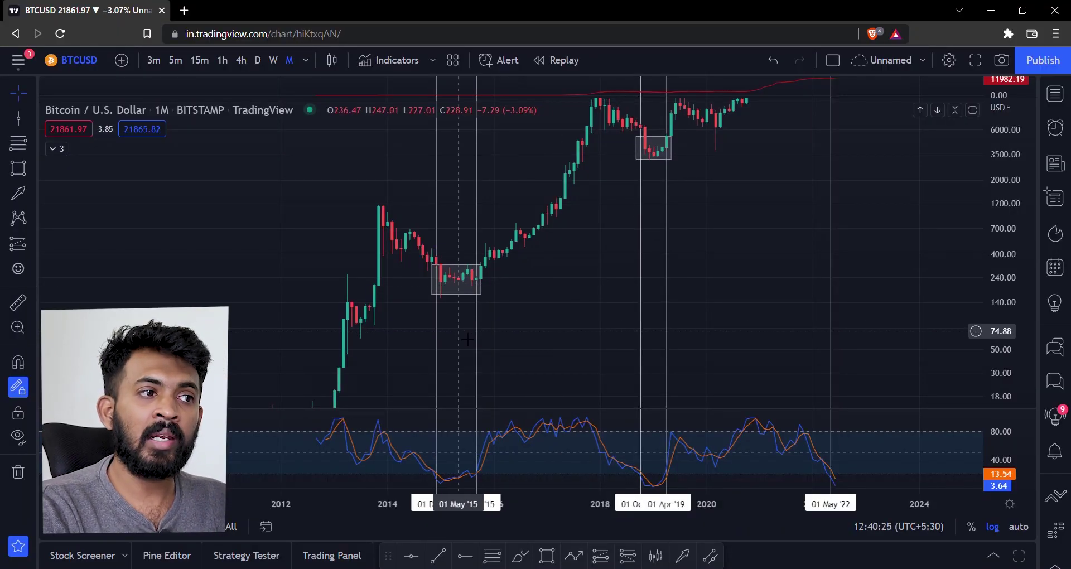
{"action": "left_click_drag", "start_coordinate": [467, 339], "coordinate": [357, 379]}
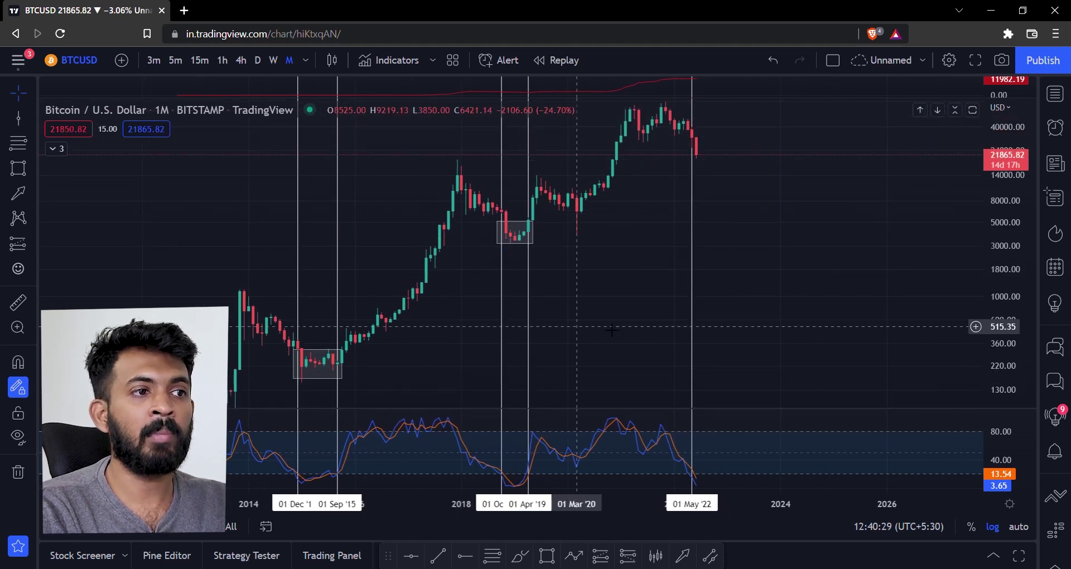